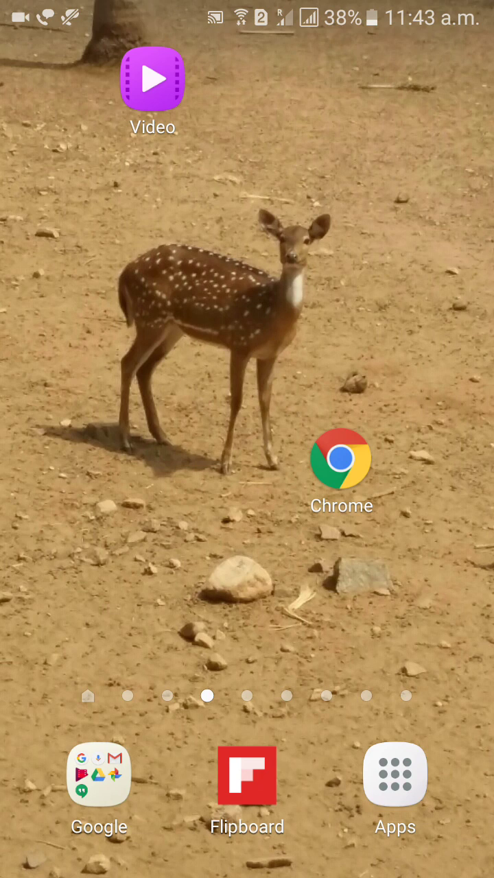
Open the app drawer and swipe to the page with Twitter, WhatsApp, Viber and Uber.
left_click(396, 775)
left_click_drag(412, 480, 83, 480)
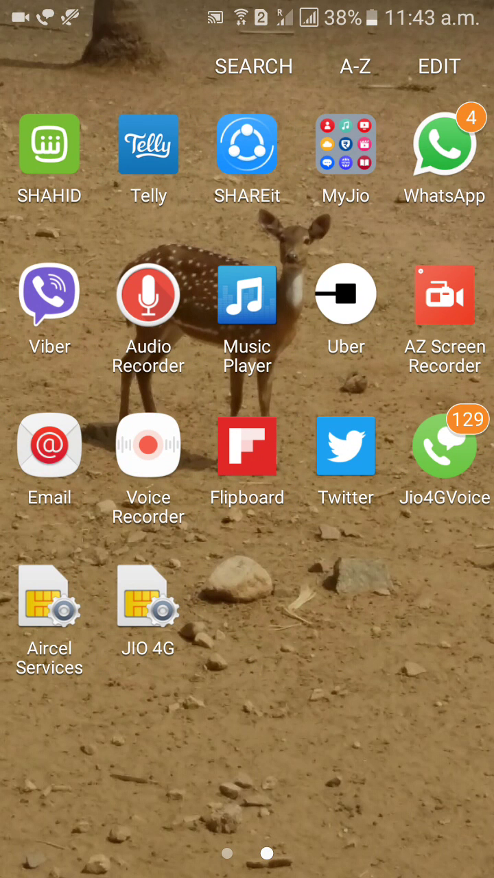
Launch Twitter and pull-to-refresh the Home timeline, scrolling through the feed.
left_click(345, 446)
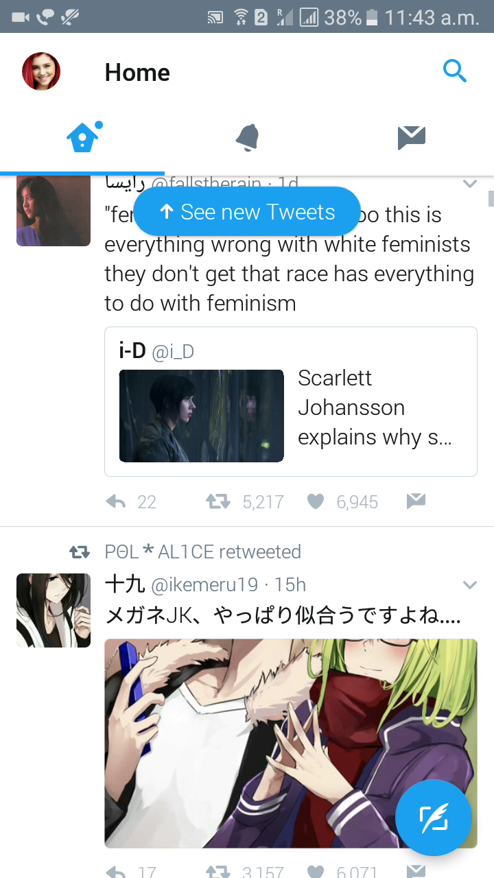
scroll(247, 480, "up", 5)
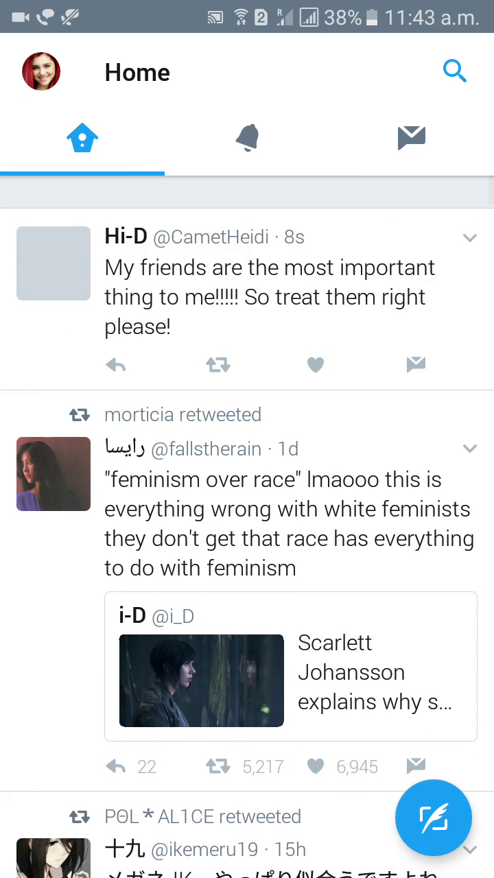
scroll(247, 480, "up", 3)
scroll(247, 480, "down", 5)
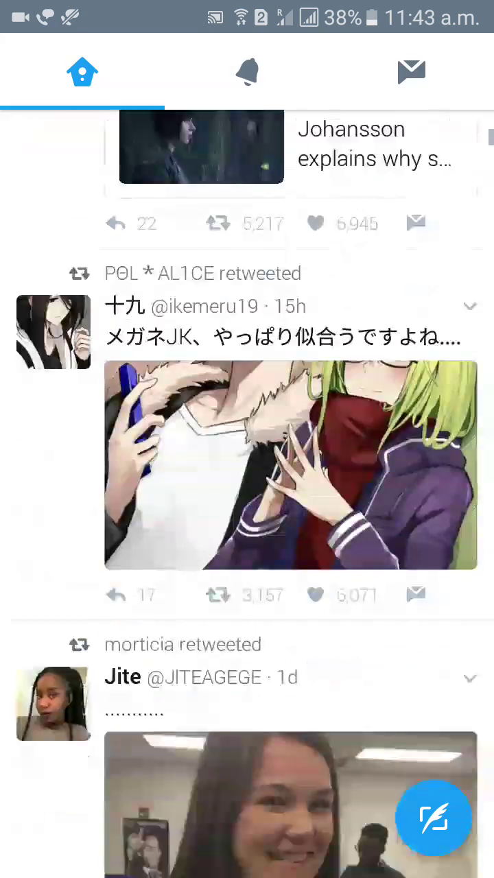
scroll(247, 480, "down", 5)
scroll(247, 481, "up", 10)
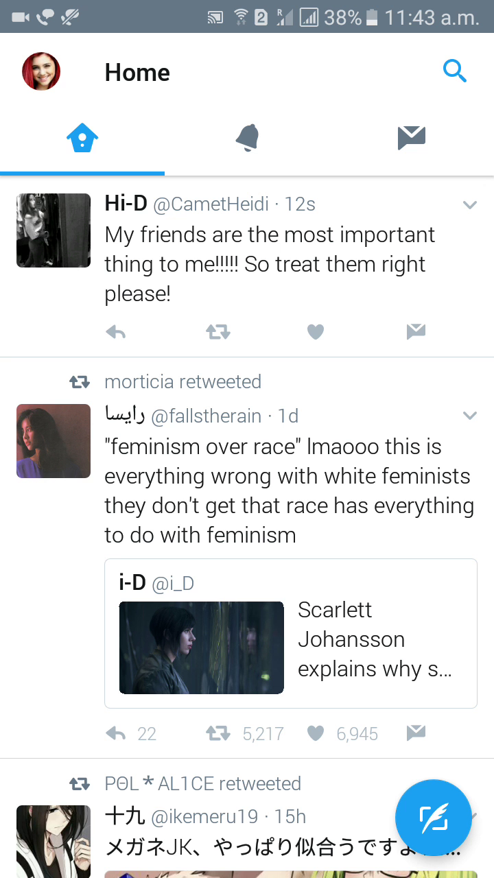
Toggle the account side menu open and closed several times, leaving it open.
left_click(41, 72)
left_click(439, 481)
left_click(42, 71)
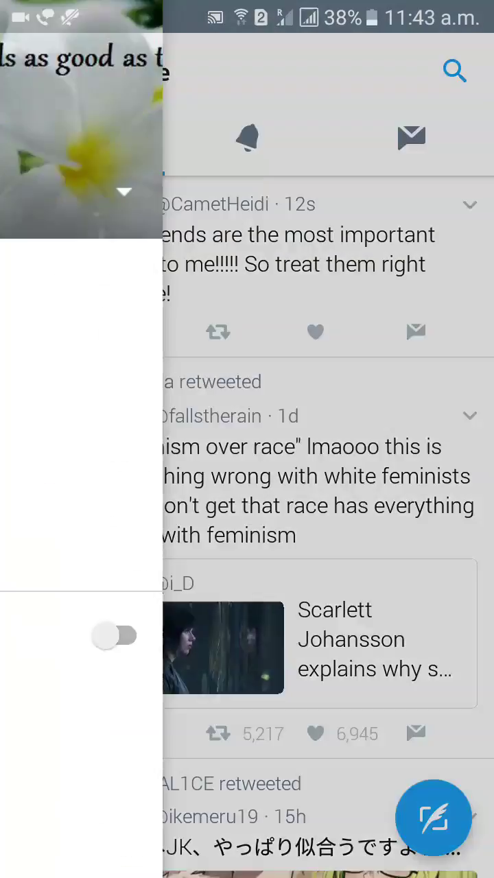
left_click(446, 480)
left_click(34, 73)
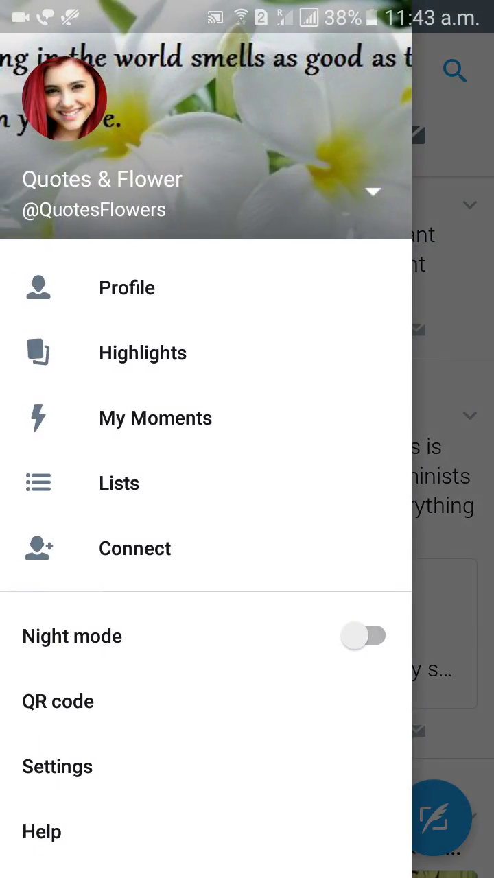
left_click(446, 481)
left_click(34, 71)
Glance at Settings, return to the Home timeline, and reopen the account side menu.
left_click(57, 766)
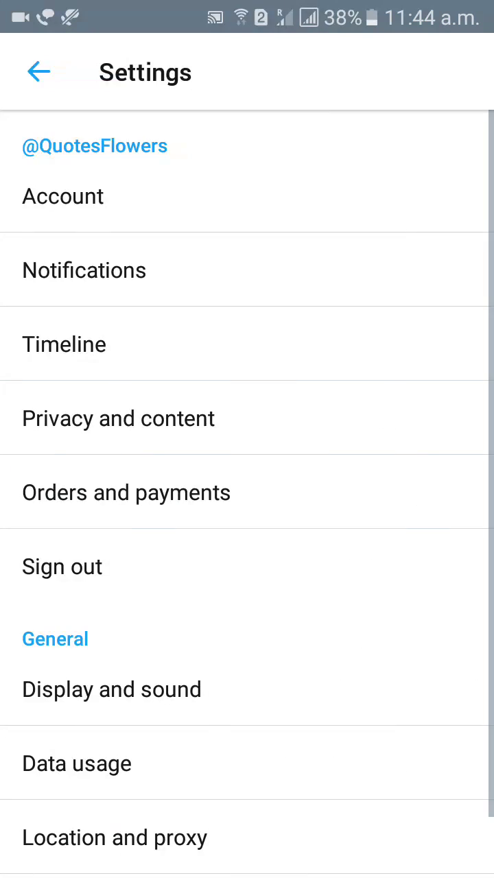
left_click(43, 72)
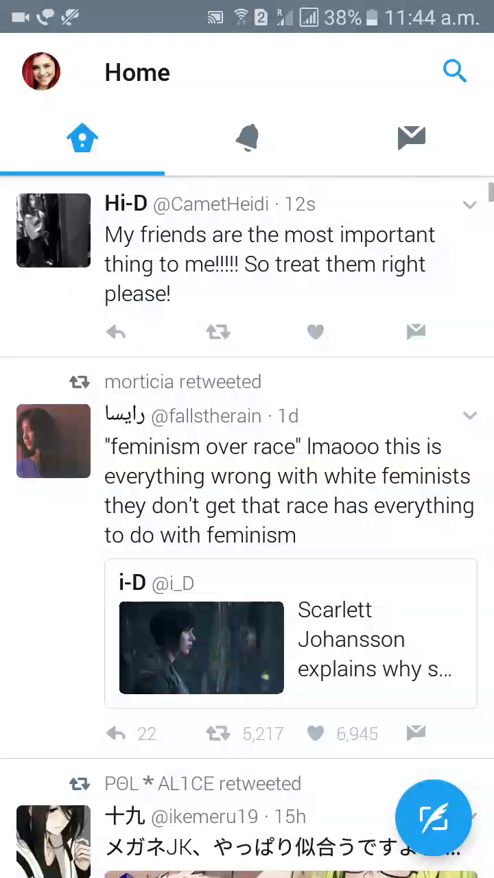
left_click(35, 71)
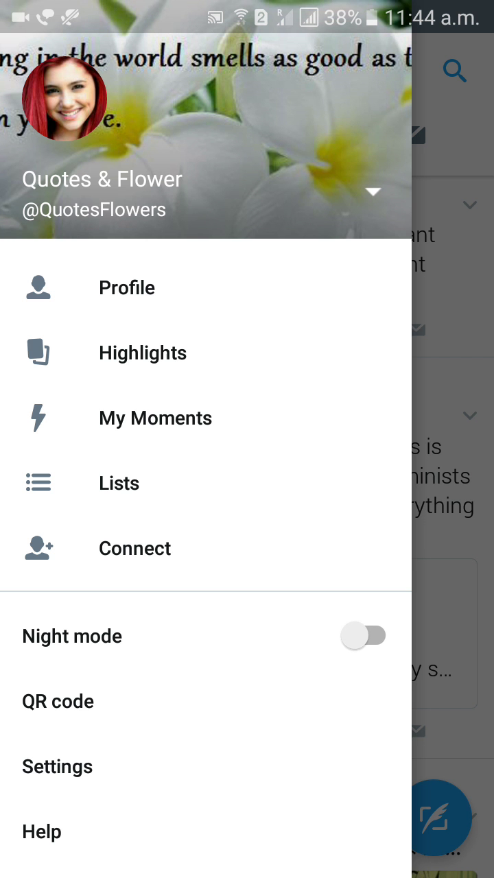
Choose Sign out in Settings, bringing up the remove-all-Twitter-data warning.
left_click(57, 766)
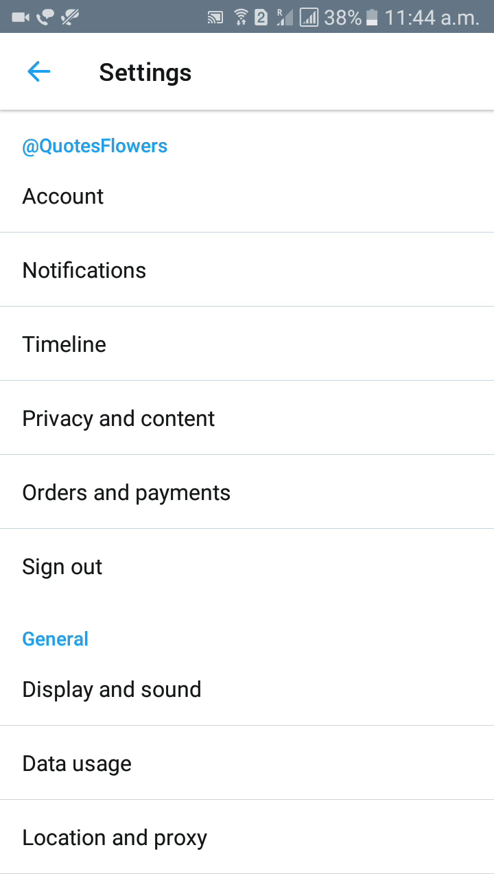
left_click(62, 567)
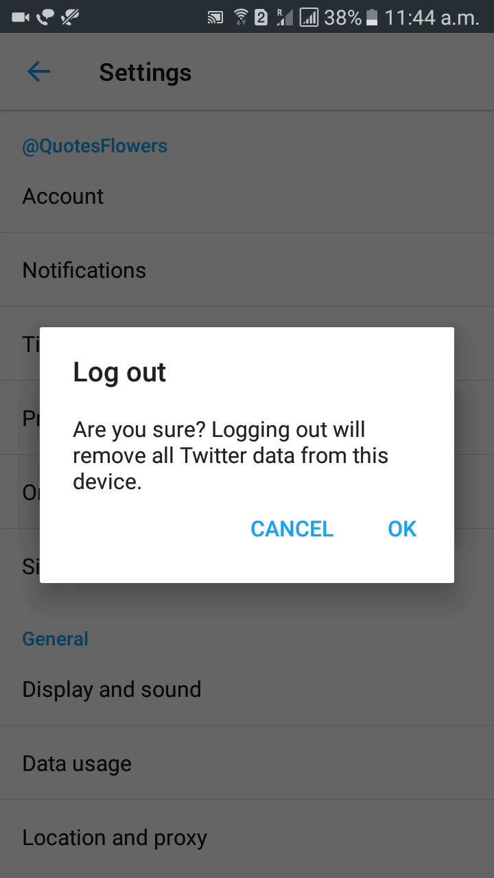
Accept the Log out dialog with OK, reaching the Welcome to Twitter screen.
left_click(402, 529)
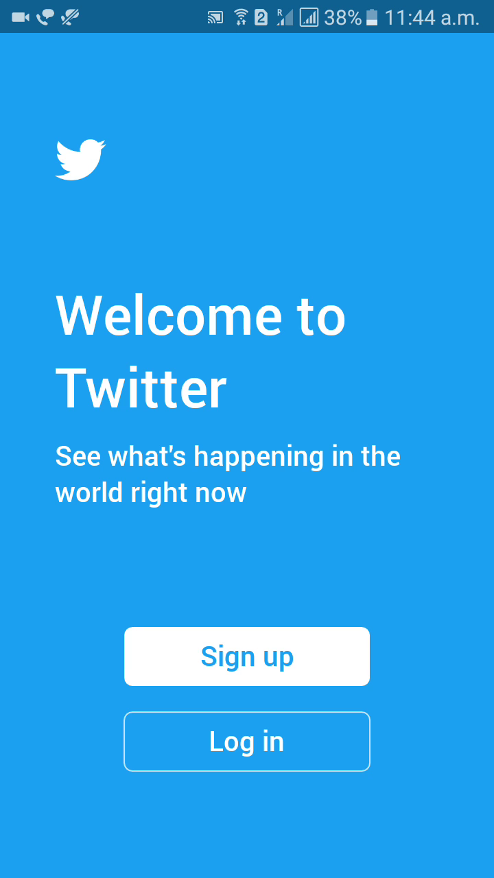
Leave Twitter via the notification shade and browse the app drawer to find Chrome.
left_click_drag(247, 7, 247, 480)
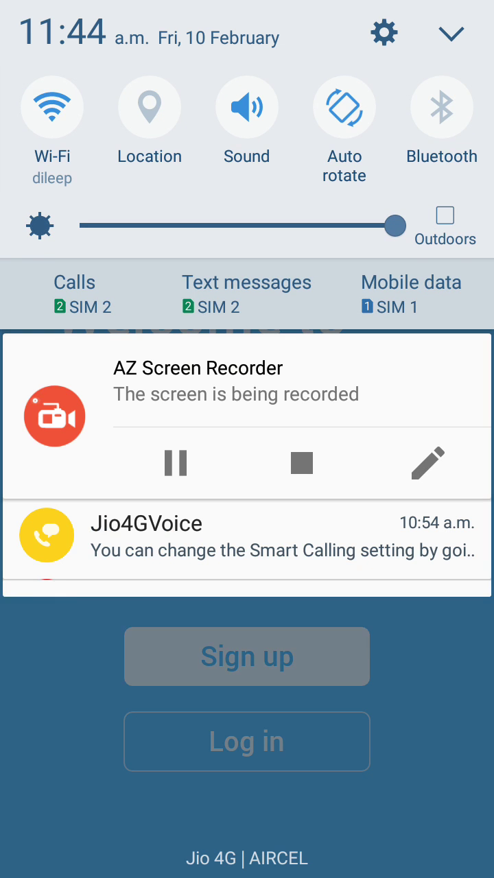
left_click_drag(247, 789, 247, 206)
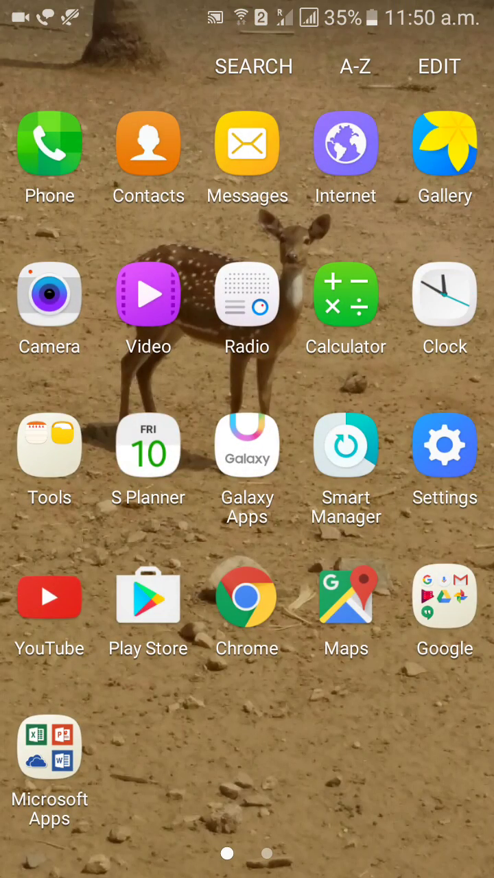
mouse_move(446, 549)
left_mouse_down()
mouse_move(41, 549)
mouse_move(446, 549)
left_mouse_up()
Launch Chrome and load twitter.com from the address-bar suggestion for 't'.
left_click(246, 597)
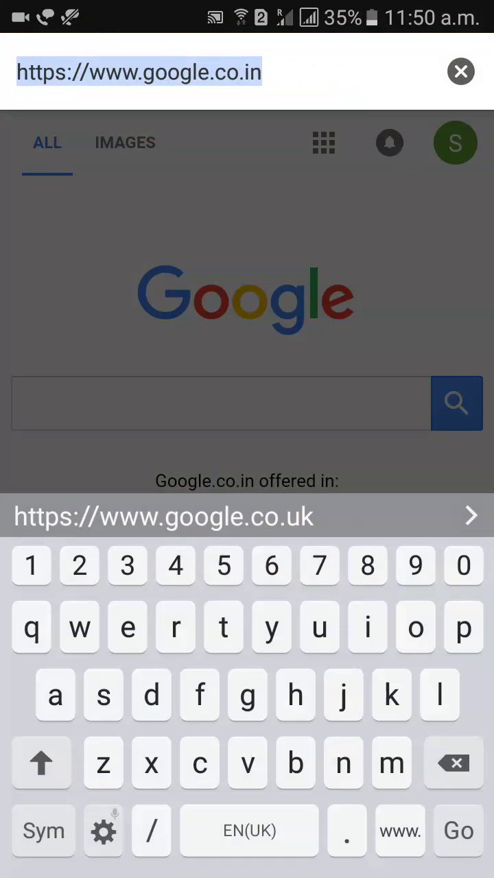
type("t")
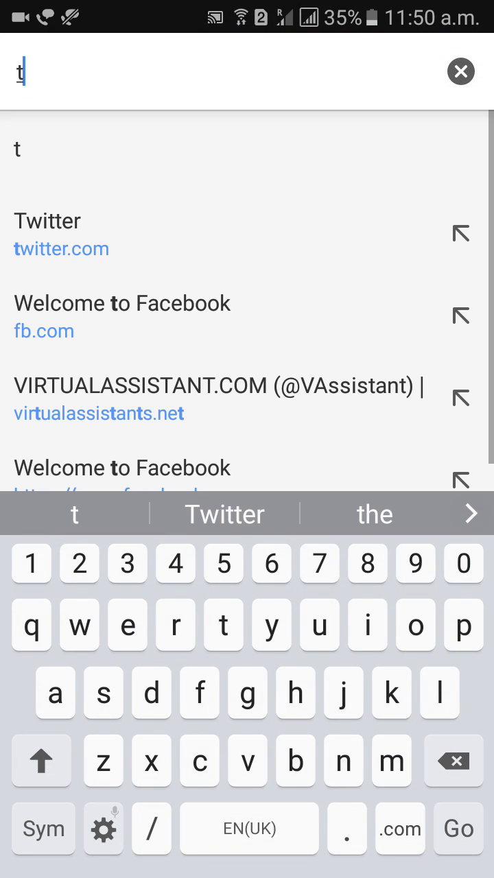
left_click(61, 234)
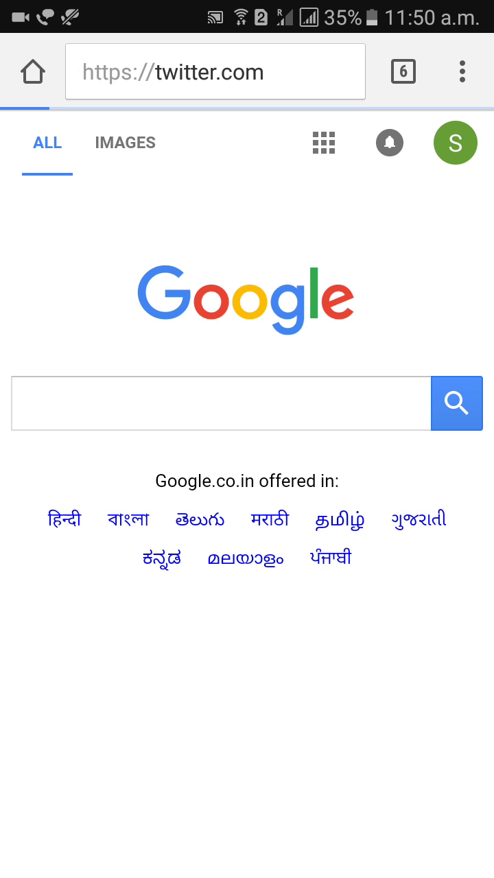
left_click(215, 72)
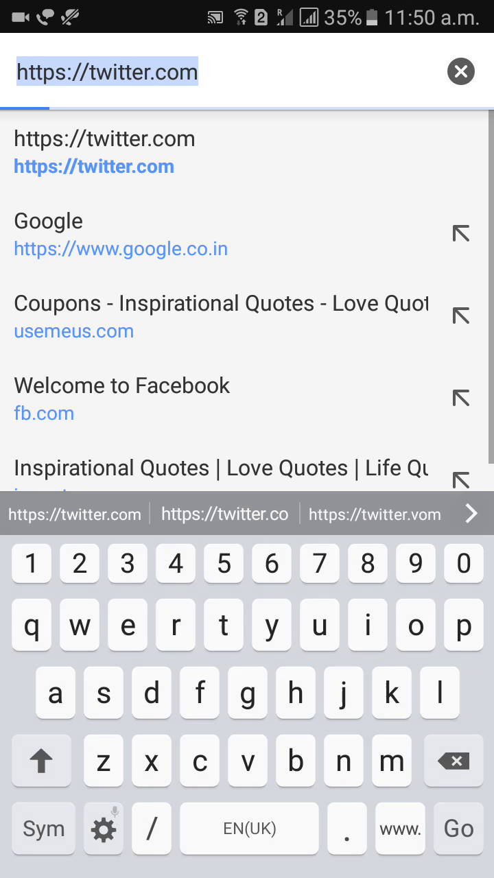
key("Return")
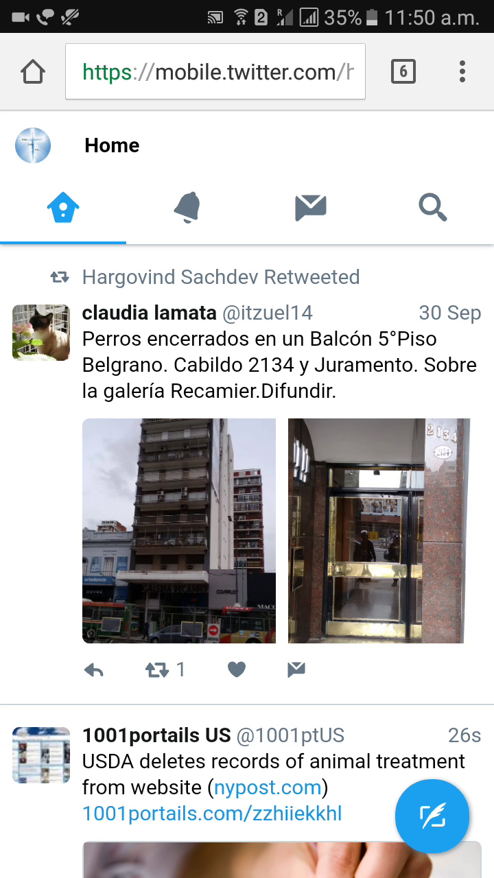
Tap the top-left avatar on mobile Twitter to reveal Profile, Lists, Settings and privacy, and Logout.
left_click(33, 145)
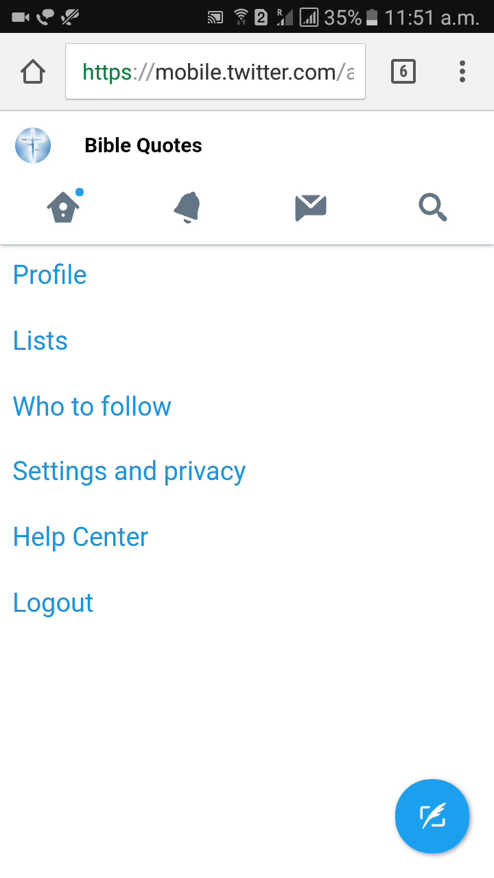
Return to Home, reopen the avatar menu, and choose Logout.
left_click(64, 207)
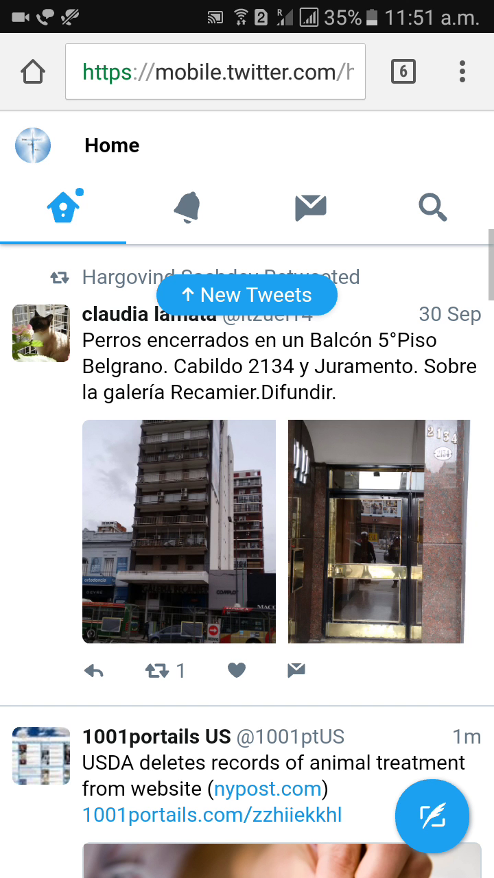
left_click(33, 146)
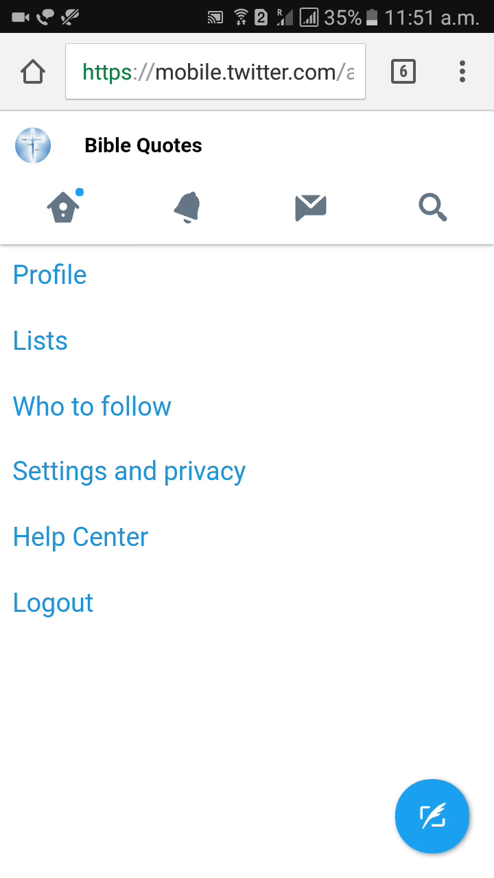
left_click(52, 603)
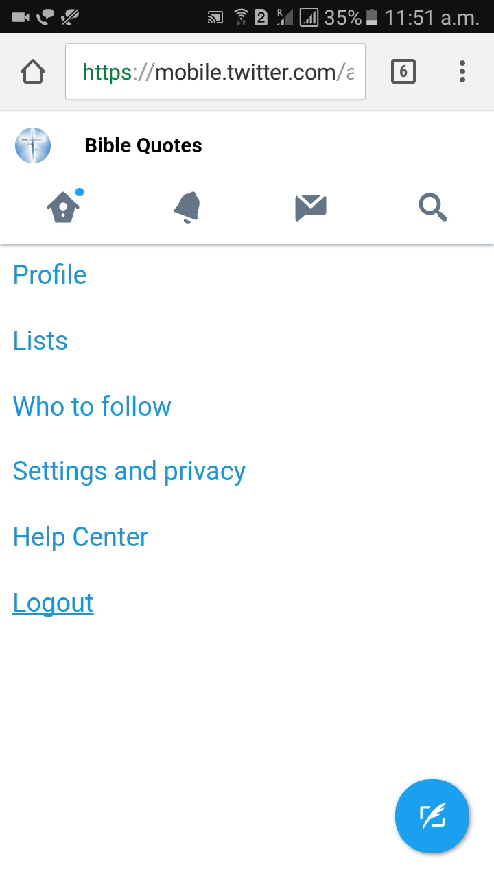